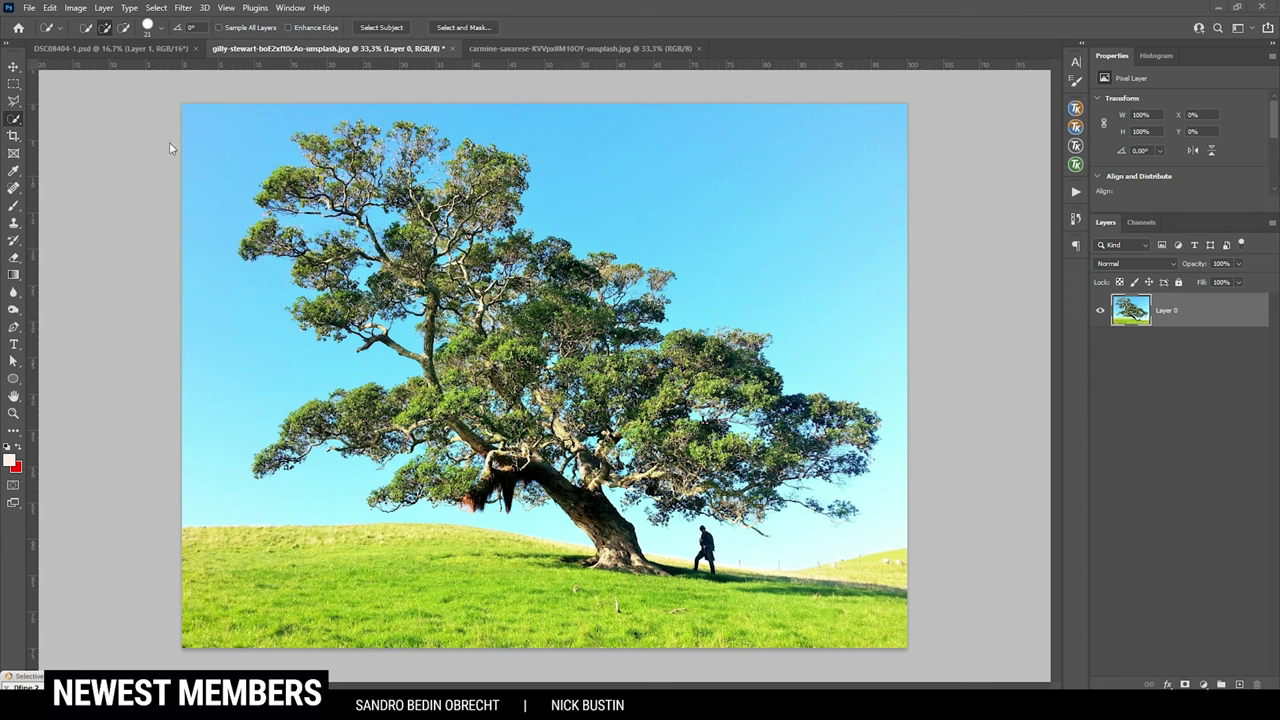
Select the sky across the top of the image, mask it, then undo the mask
left_click(222, 128)
mouse_move(222, 128)
left_mouse_down()
mouse_move(212, 181)
mouse_move(241, 357)
left_mouse_up()
mouse_move(240, 114)
left_mouse_down()
mouse_move(529, 129)
mouse_move(829, 206)
mouse_move(655, 231)
left_mouse_up()
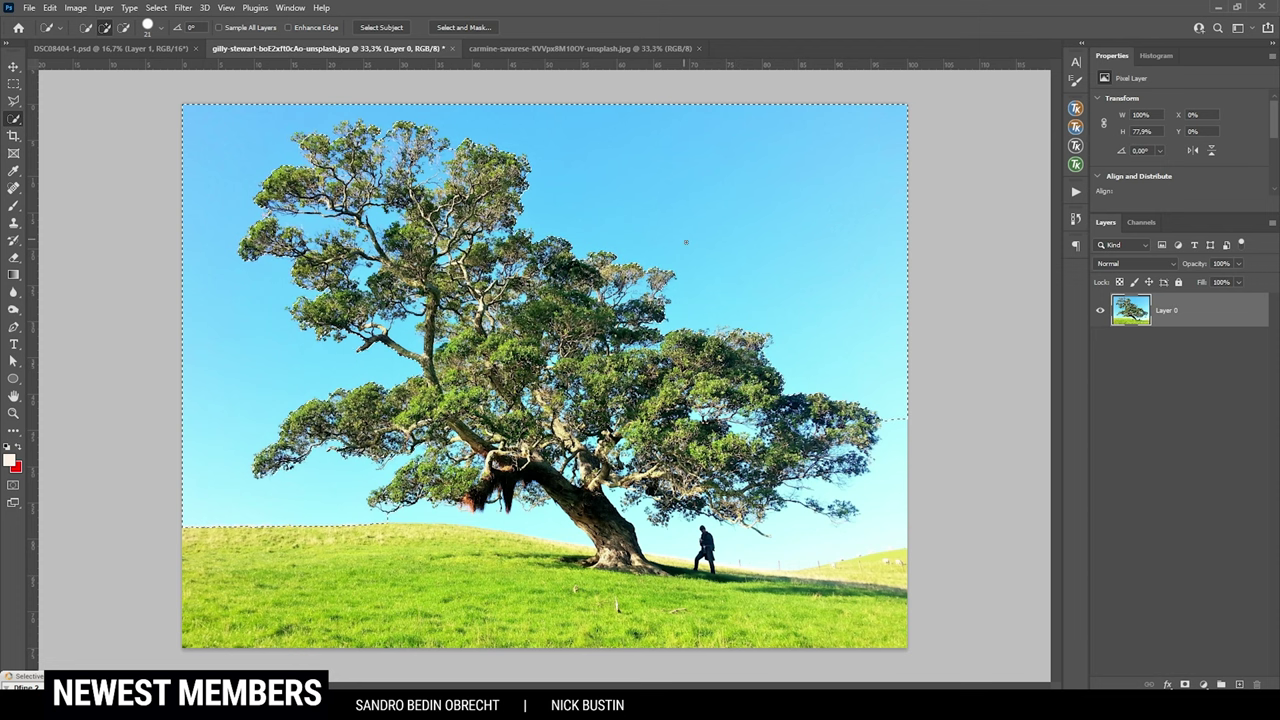
left_click(1185, 685, "alt")
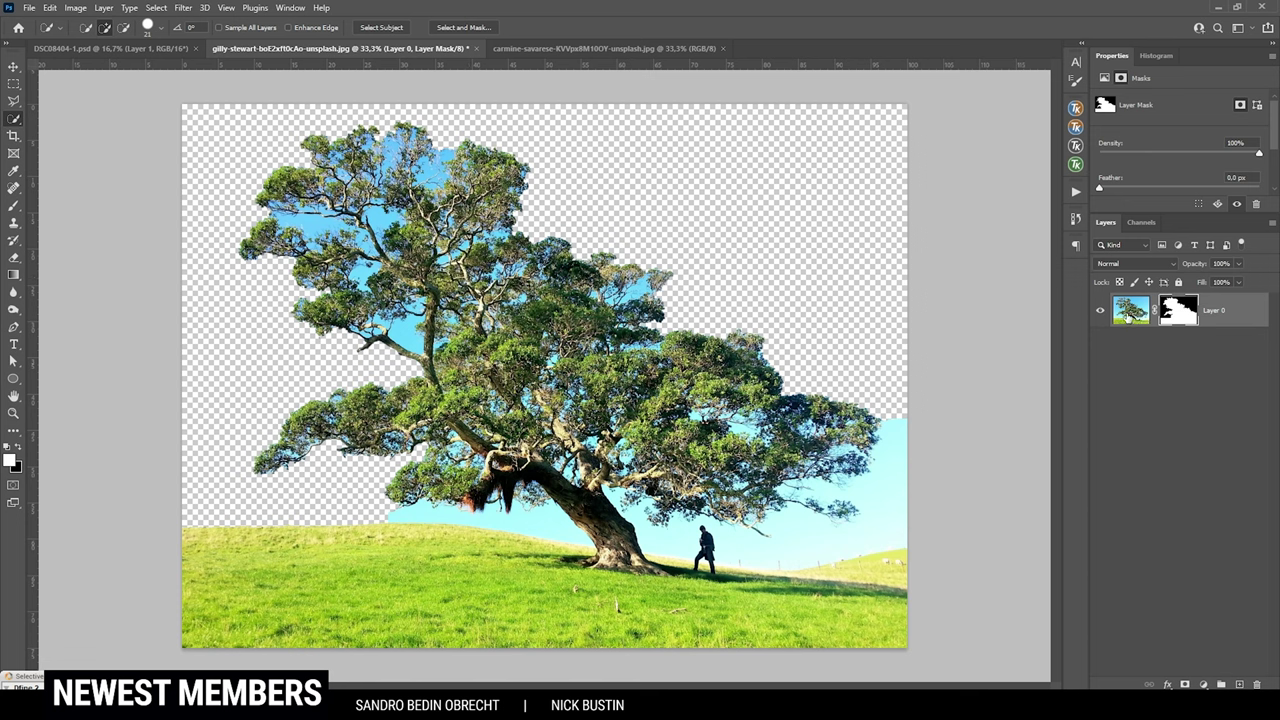
key("Delete")
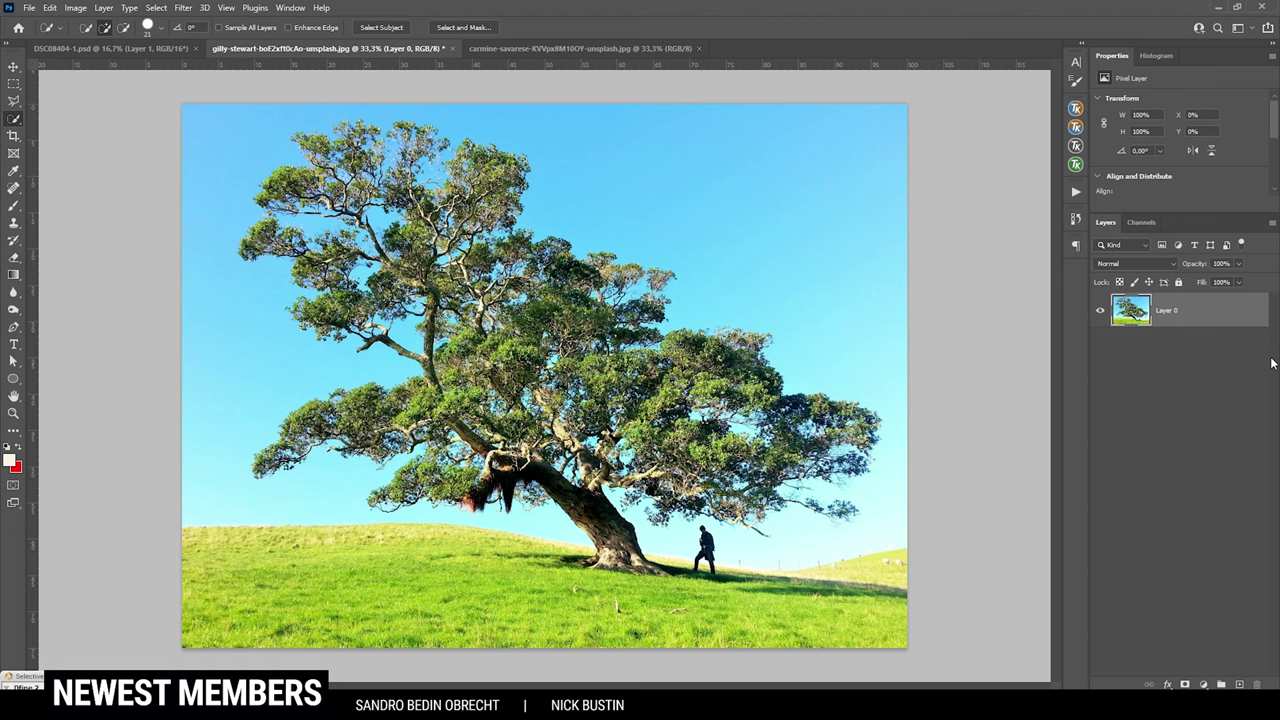
Duplicate the Blue channel into Blue copy and open Levels on it
left_click(1140, 223)
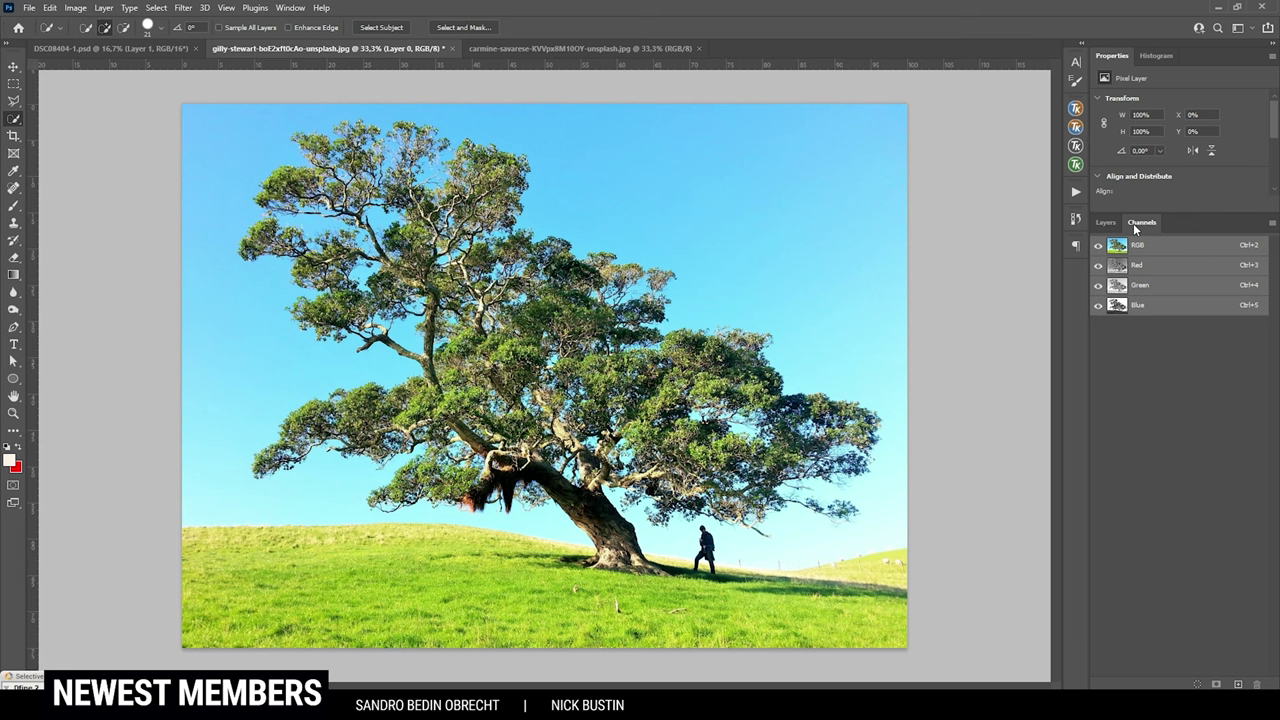
left_click(1150, 305)
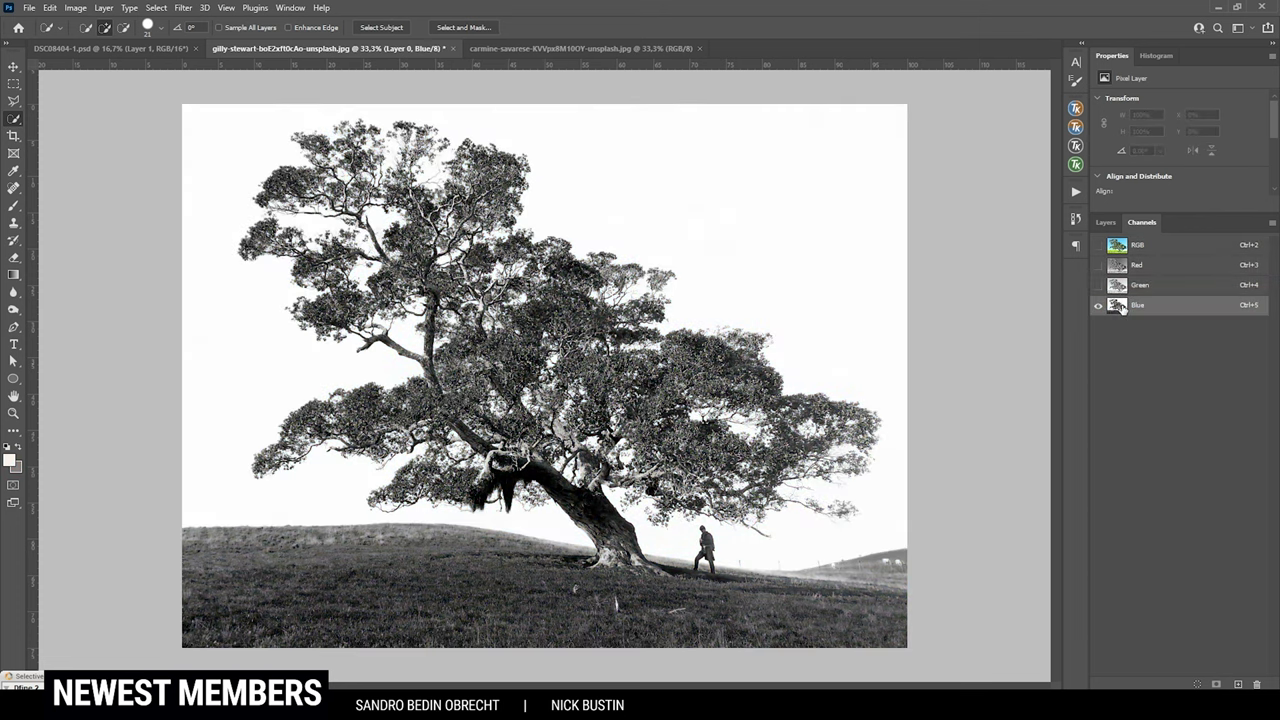
left_click_drag(1118, 307, 1239, 683)
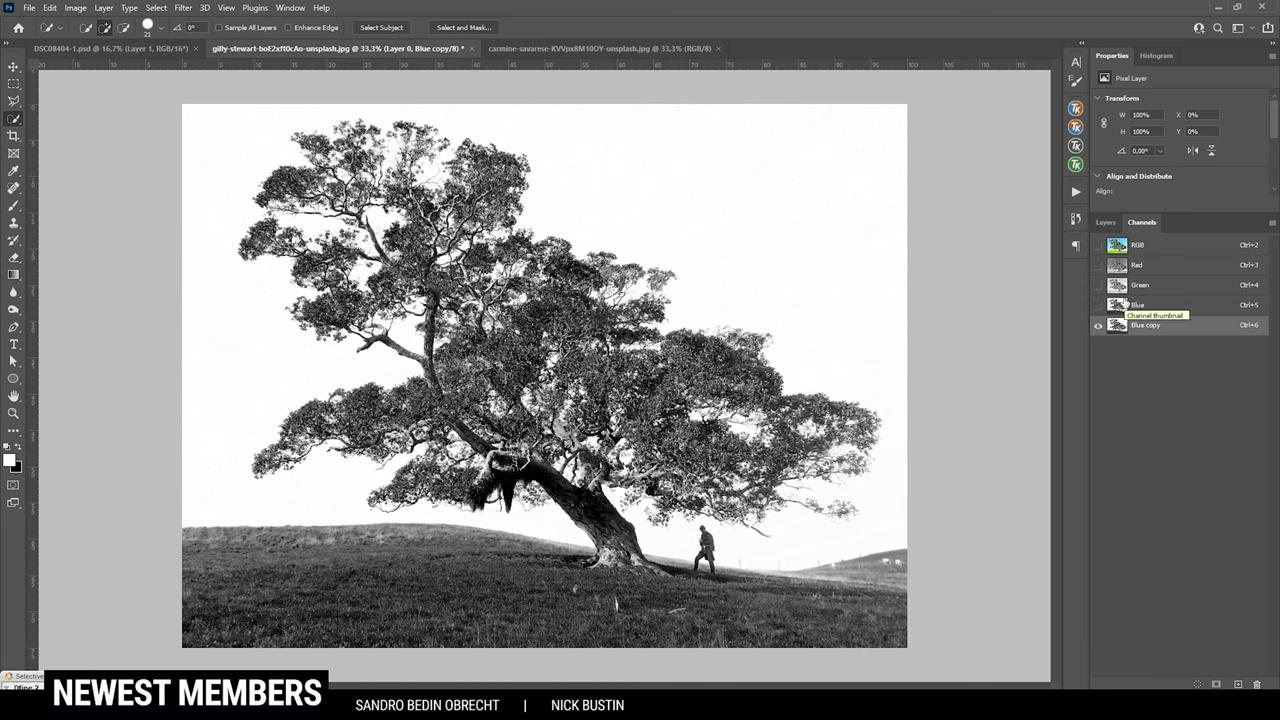
key("ctrl+l")
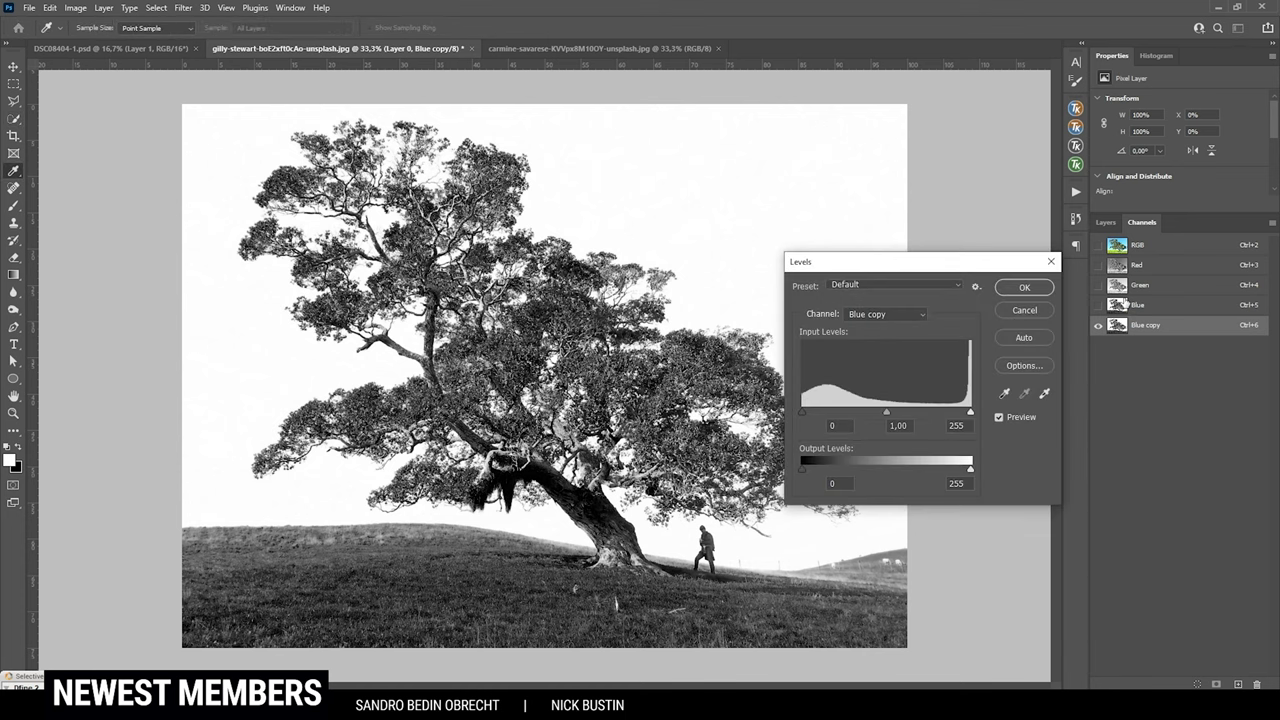
Apply Levels to Blue copy with black input 180 and white about 236
left_click_drag(880, 262, 925, 123)
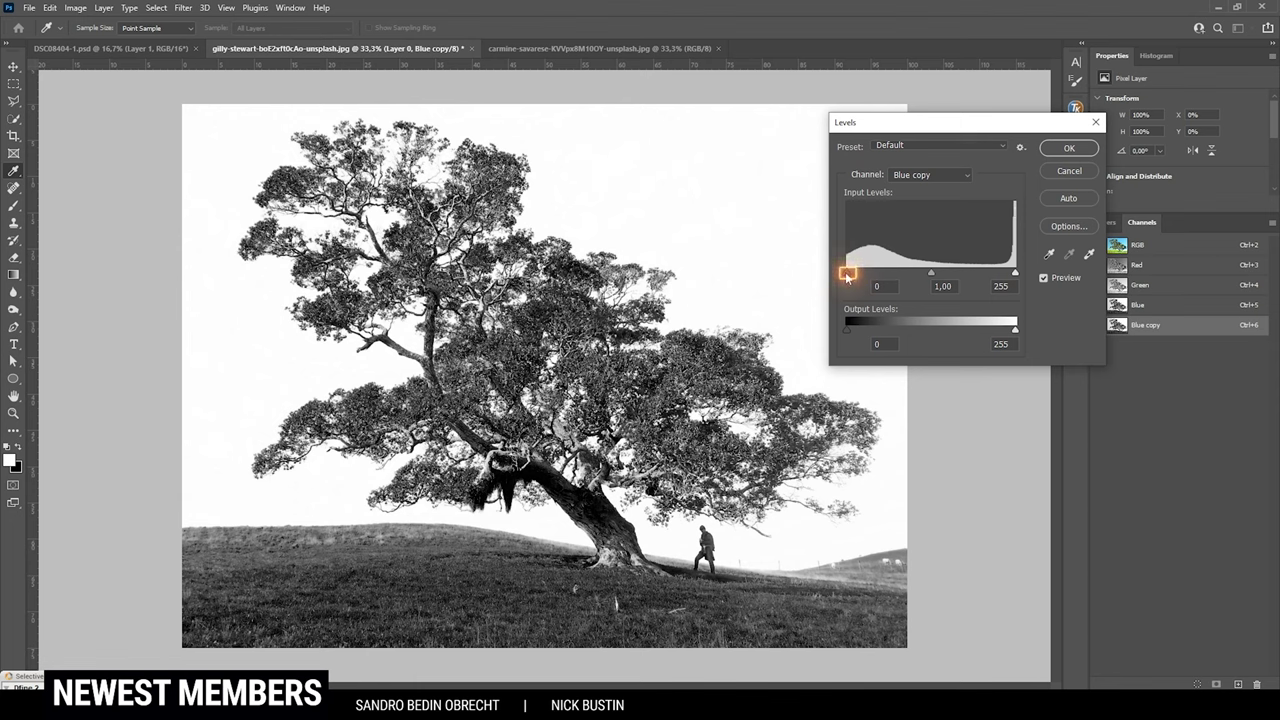
left_click_drag(846, 272, 966, 286)
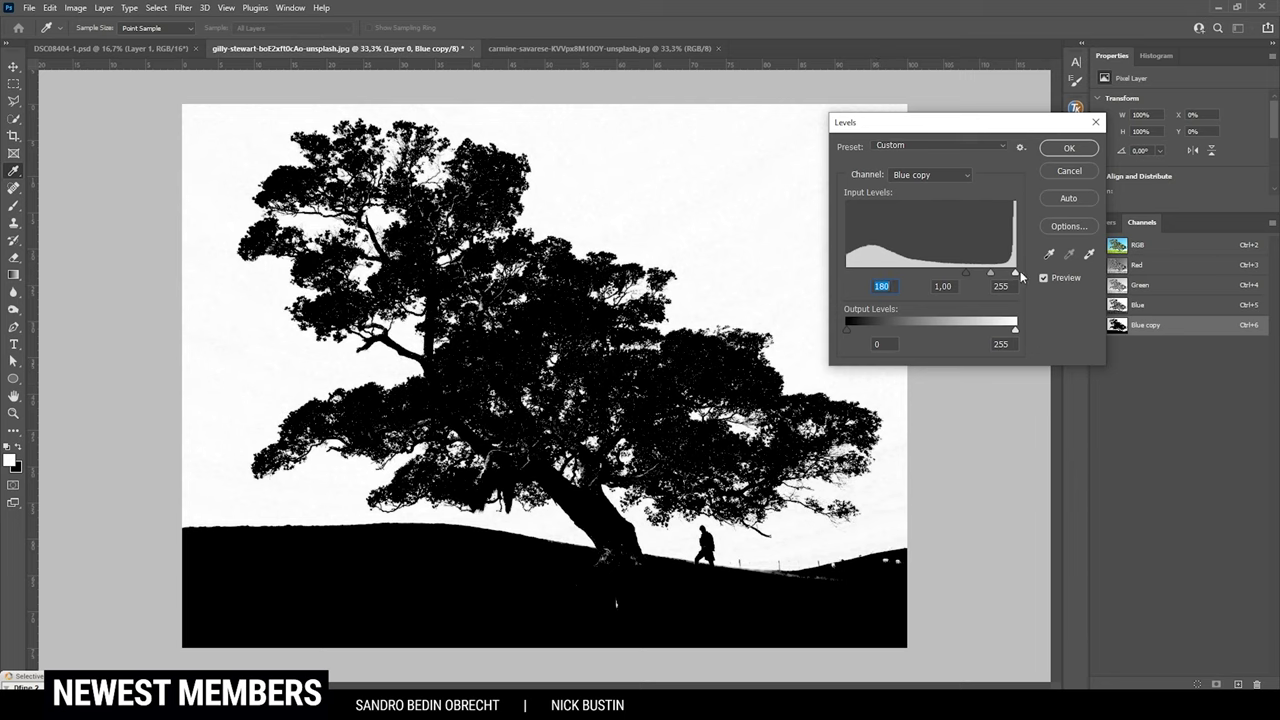
left_click_drag(1017, 275, 1003, 278)
left_click(1067, 147)
key("w")
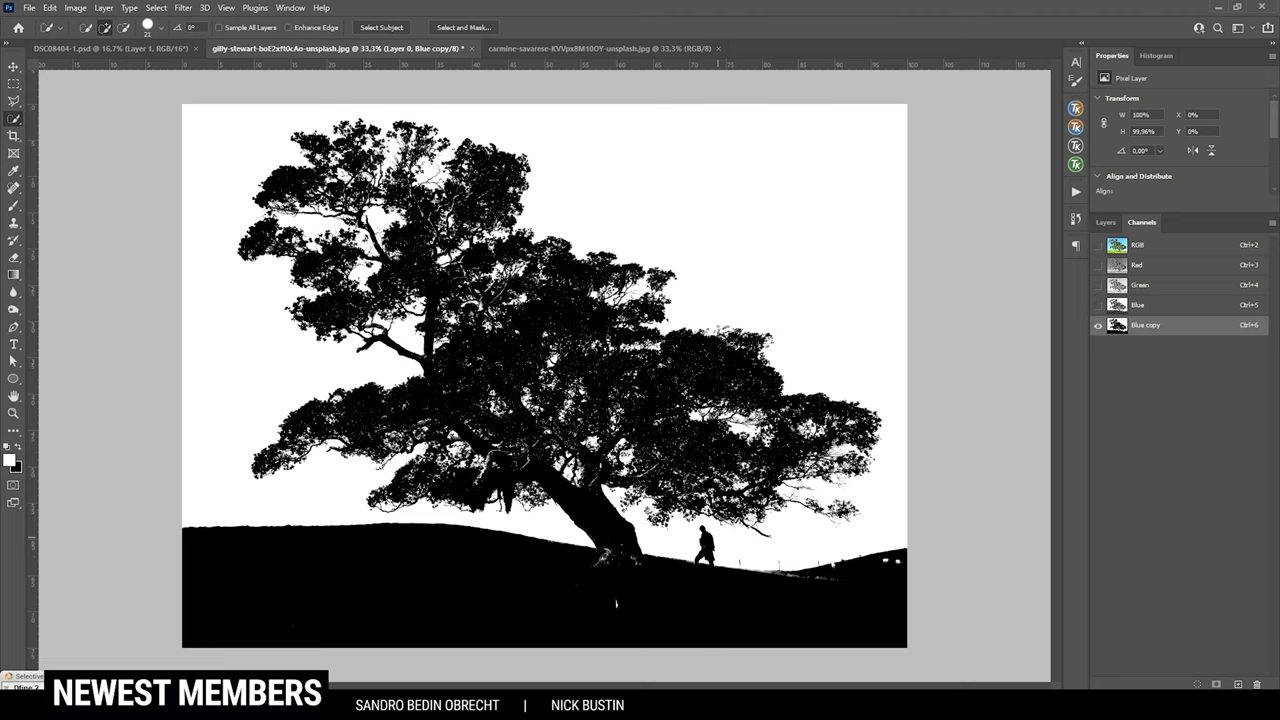
left_click(14, 204)
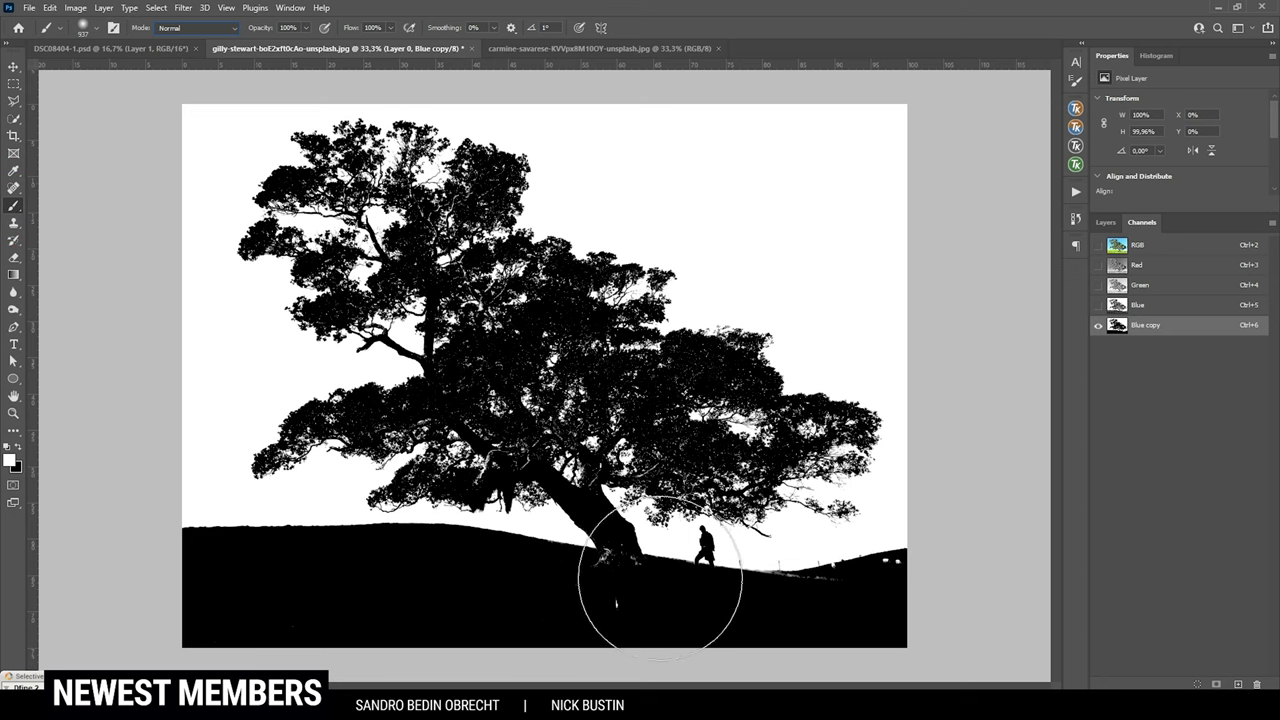
Paint black over the ground's white specks with a roughly 67 px brush
mouse_move(600, 571)
left_mouse_down()
mouse_move(549, 586)
mouse_move(574, 583)
mouse_move(614, 537)
mouse_move(617, 580)
left_mouse_up()
key("x")
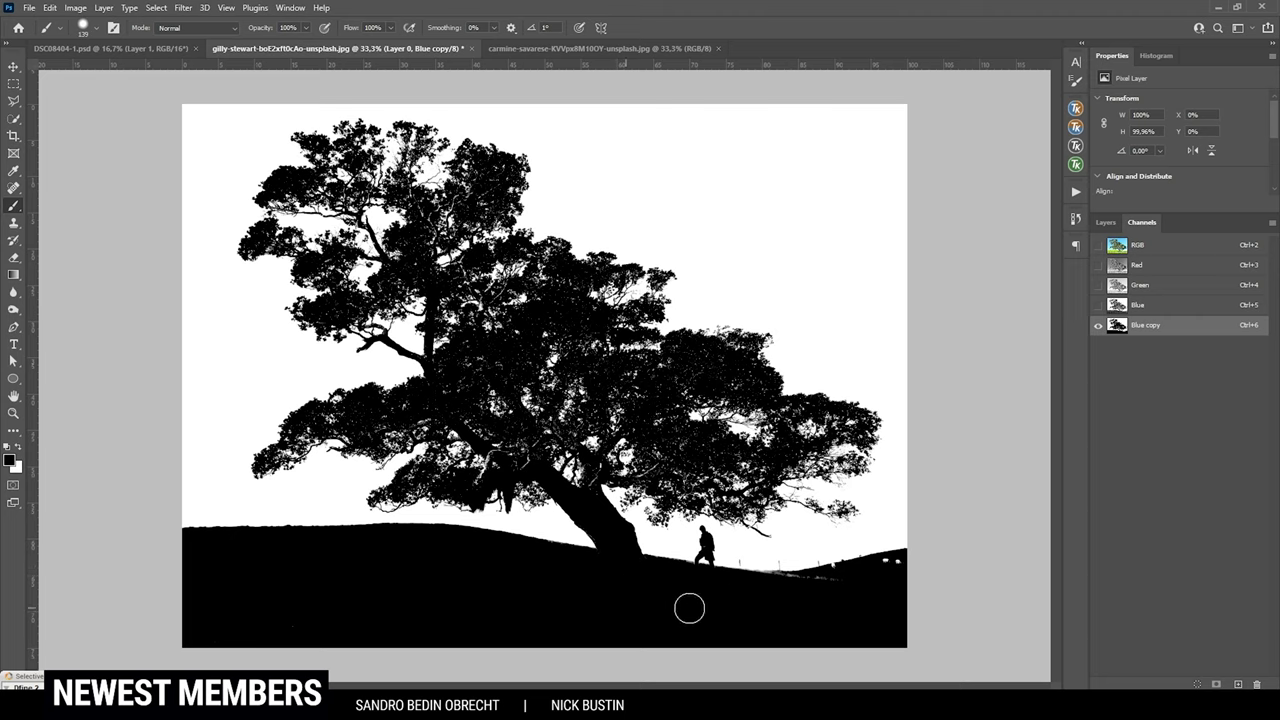
left_click_drag(689, 608, 840, 579)
Paint out the crown's white specks, then darken its foliage with an Overlay-mode brush
key("ctrl+plus")
key("bracketright")
key("bracketright")
key("bracketright")
key("bracketright")
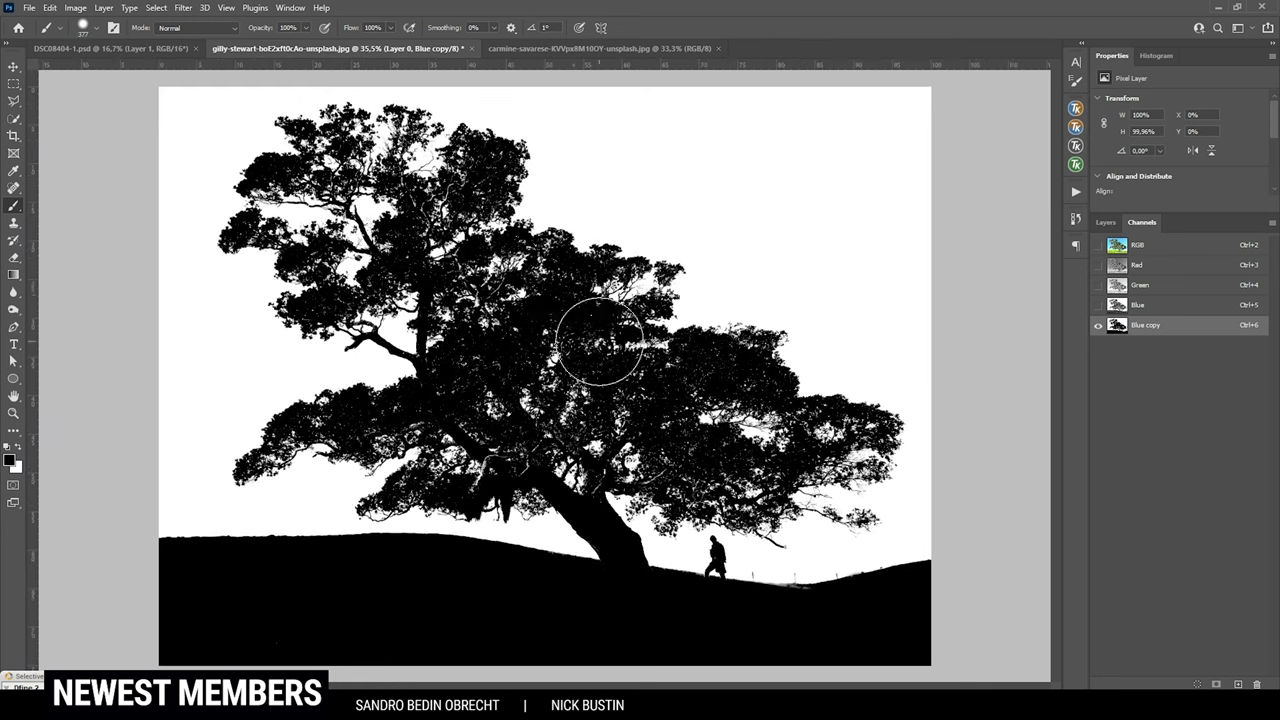
left_click_drag(599, 341, 565, 261)
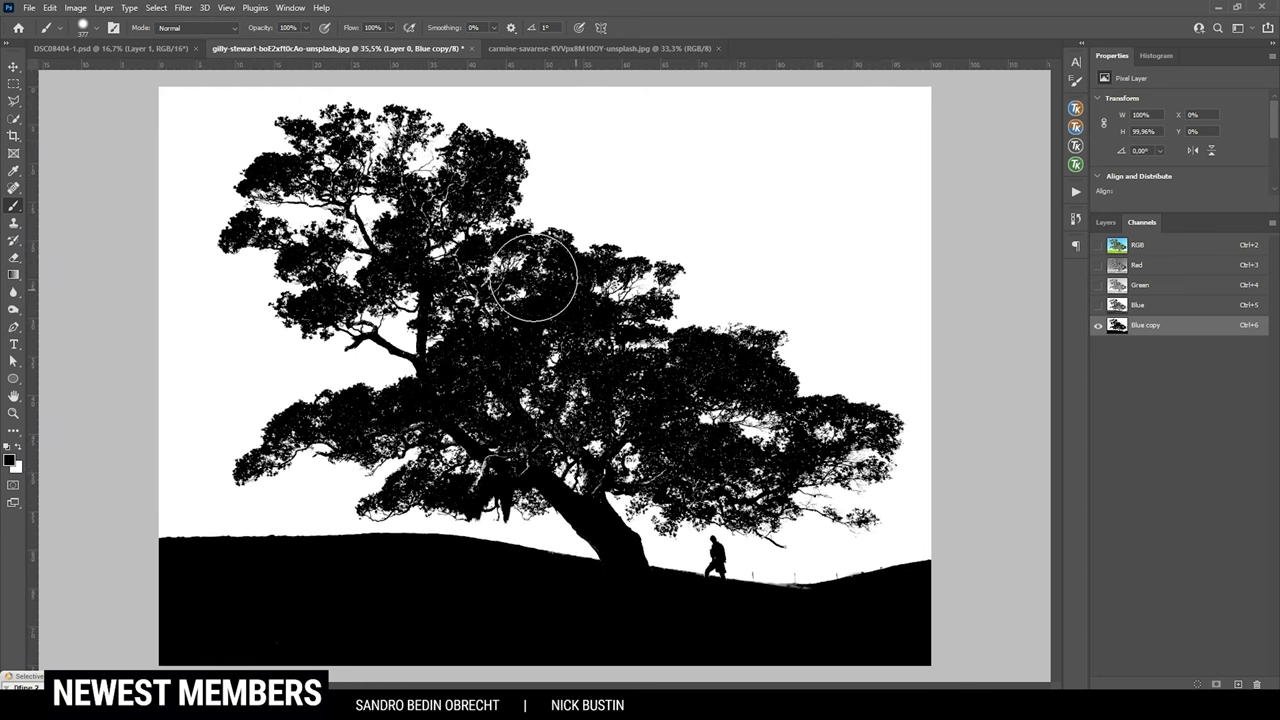
left_click(209, 33)
left_click(215, 210)
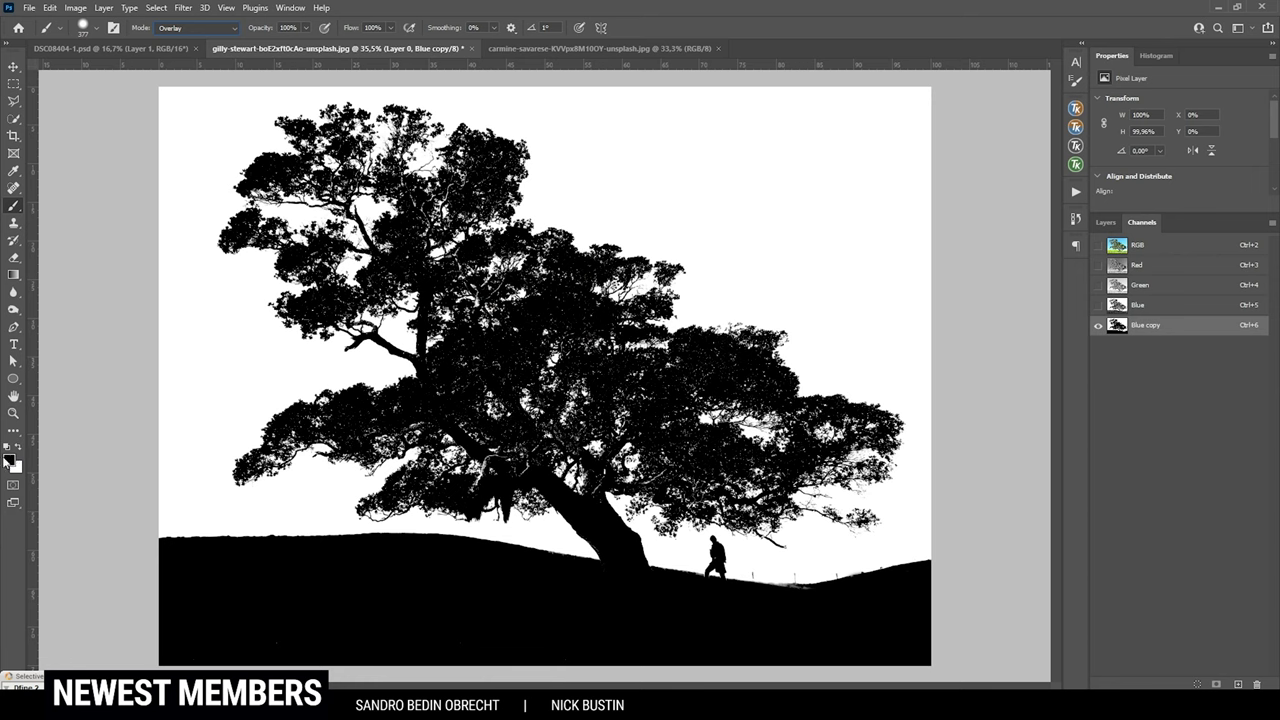
key("bracketright")
key("bracketright")
mouse_move(455, 180)
left_mouse_down()
mouse_move(340, 225)
mouse_move(450, 235)
mouse_move(686, 394)
mouse_move(718, 368)
mouse_move(846, 466)
mouse_move(509, 437)
mouse_move(320, 390)
left_mouse_up()
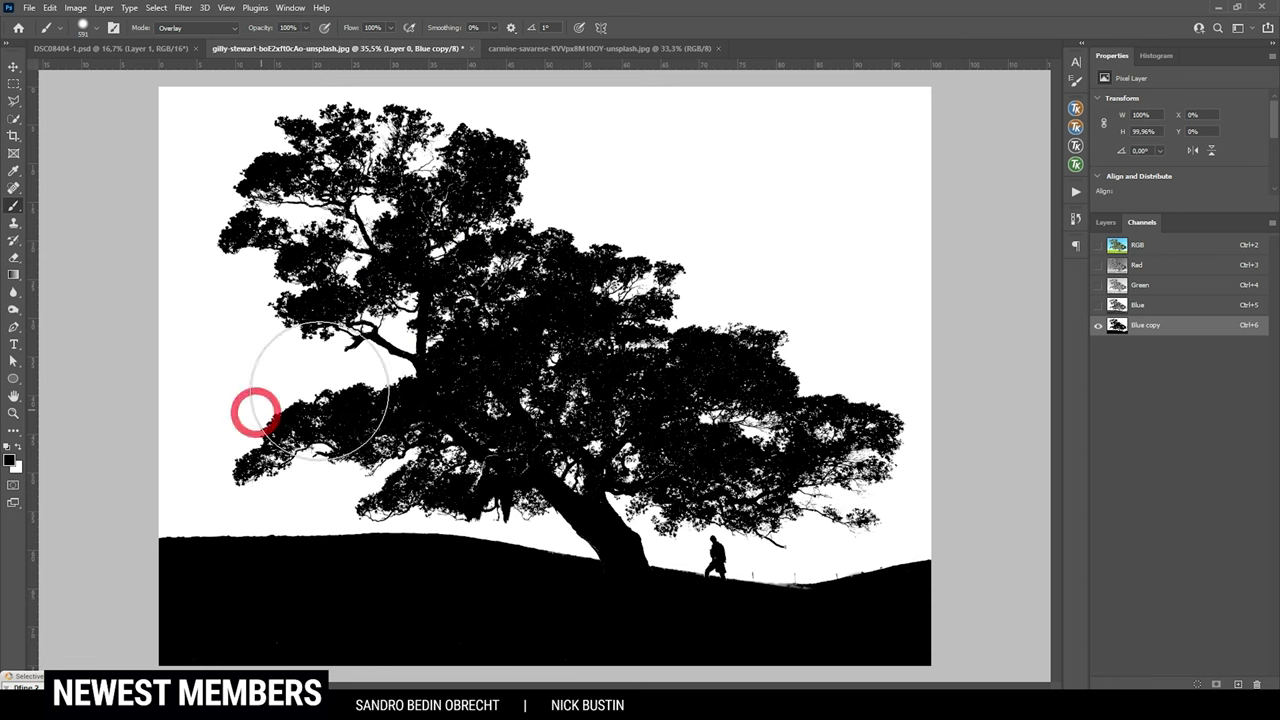
Load Blue copy as a selection and turn it into a layer mask on Layer 0
left_click(1118, 328, "ctrl")
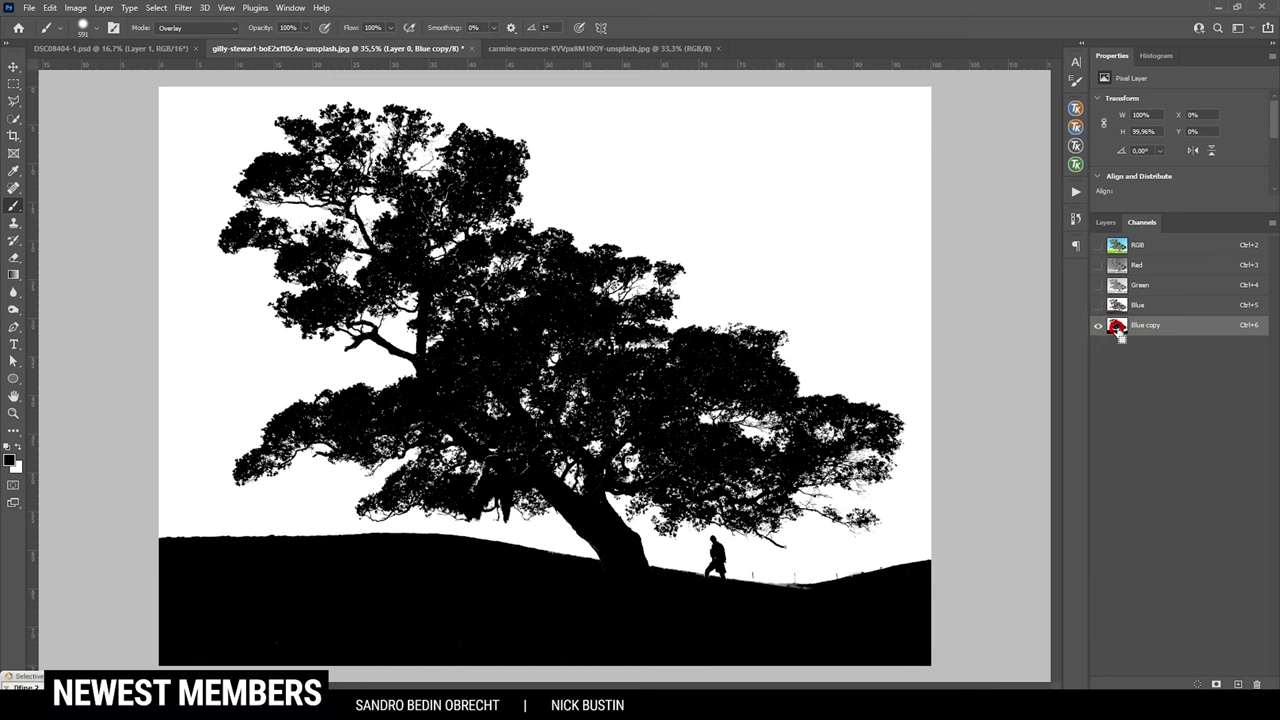
left_click(1106, 224)
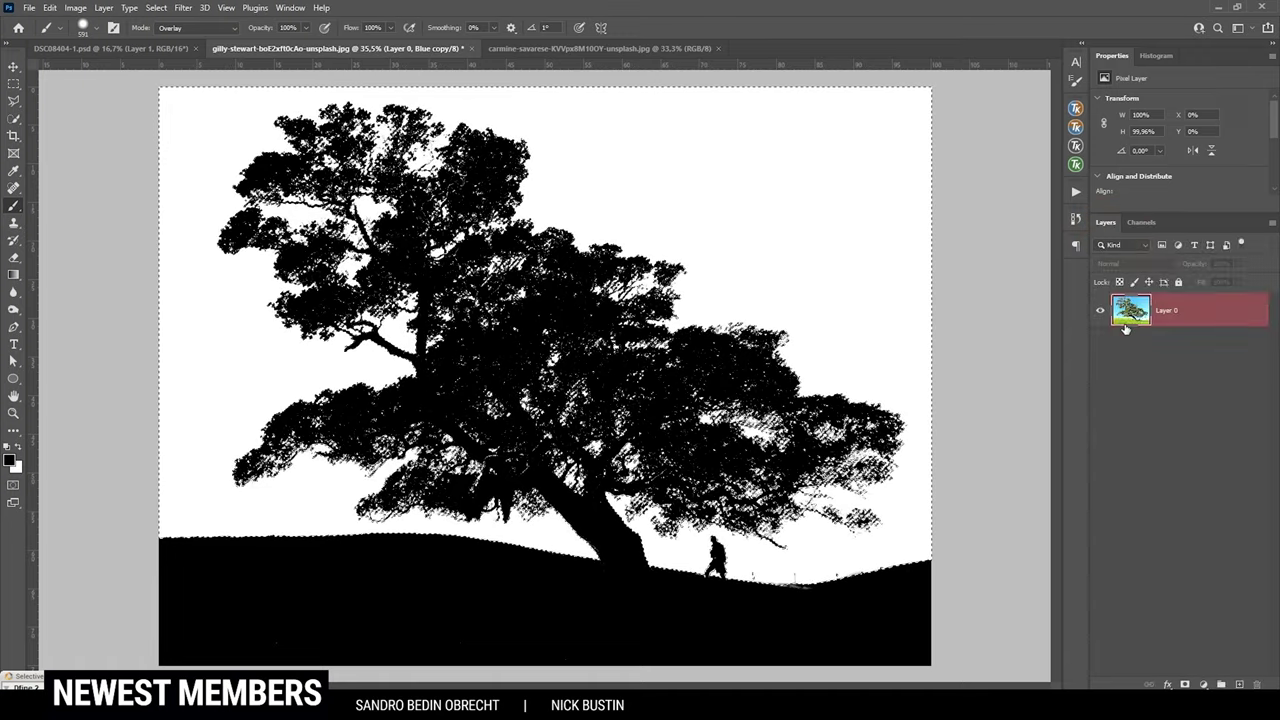
left_click(1184, 684)
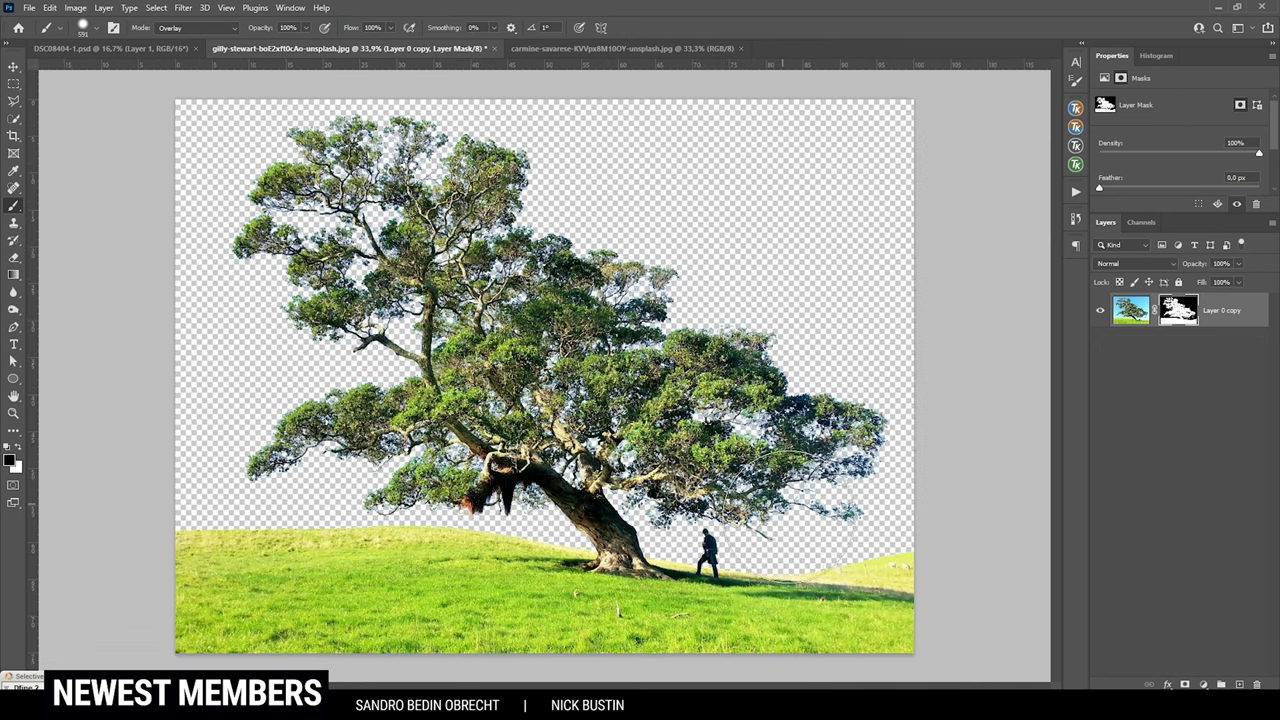
Zoom and pan to check the tree's mask edges, then switch to the carmine-savarese sky document
scroll(810, 502, "up", 8)
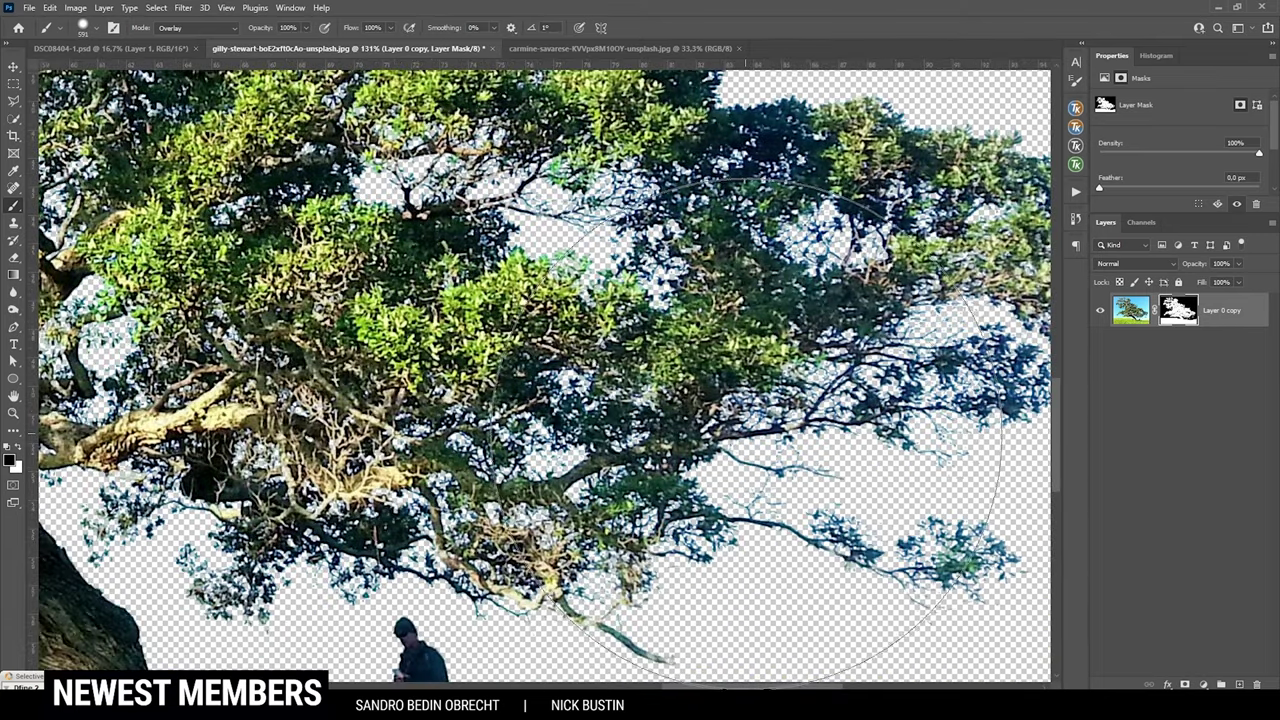
scroll(780, 430, "up", 2)
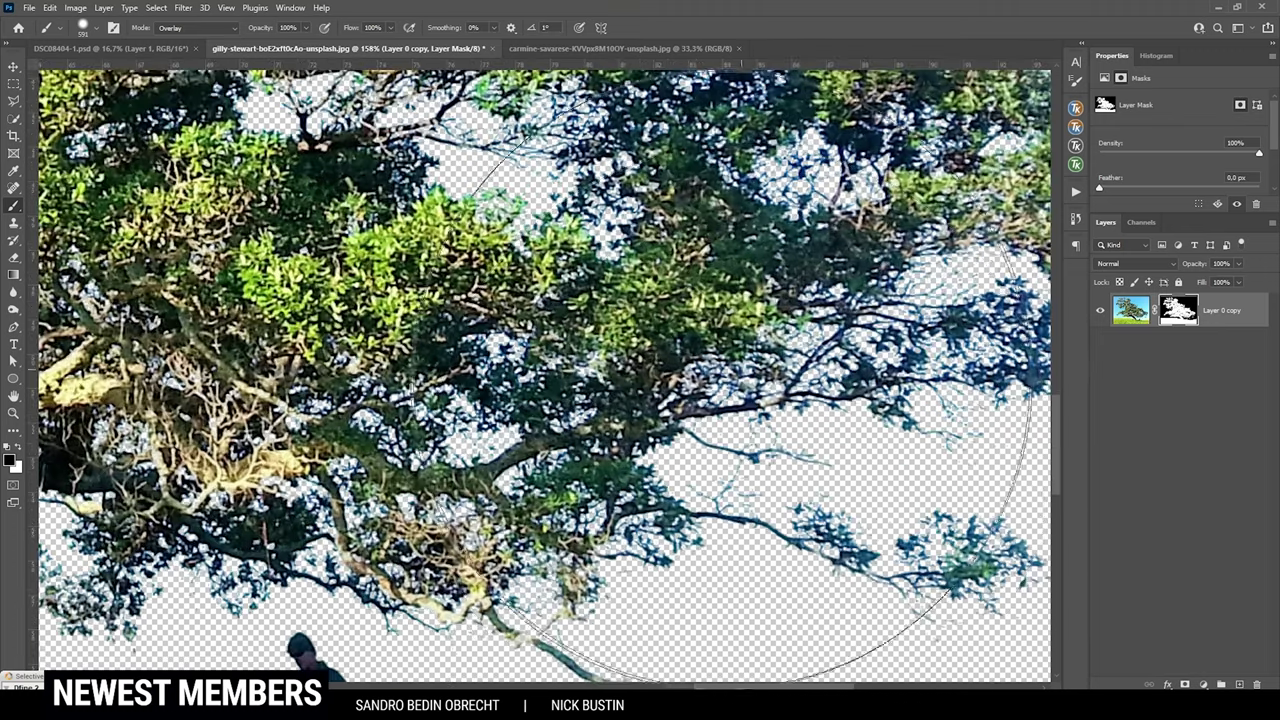
scroll(744, 428, "down", 2)
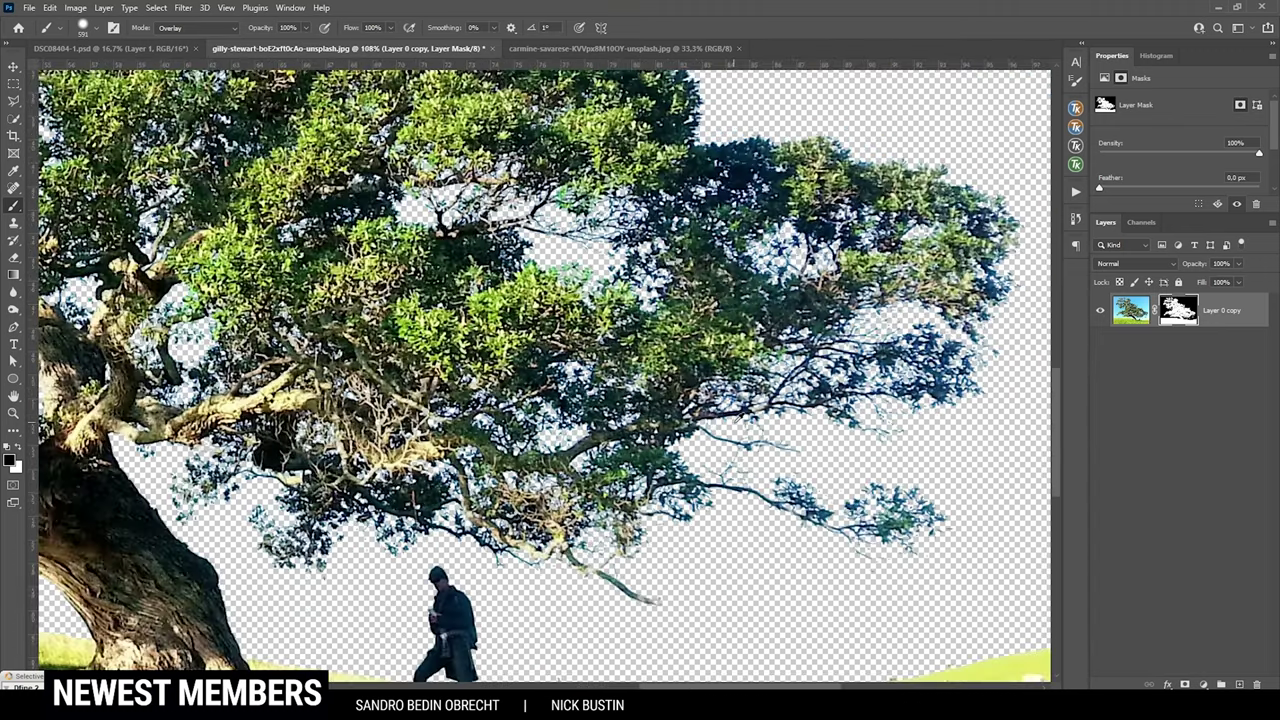
scroll(735, 420, "down", 4)
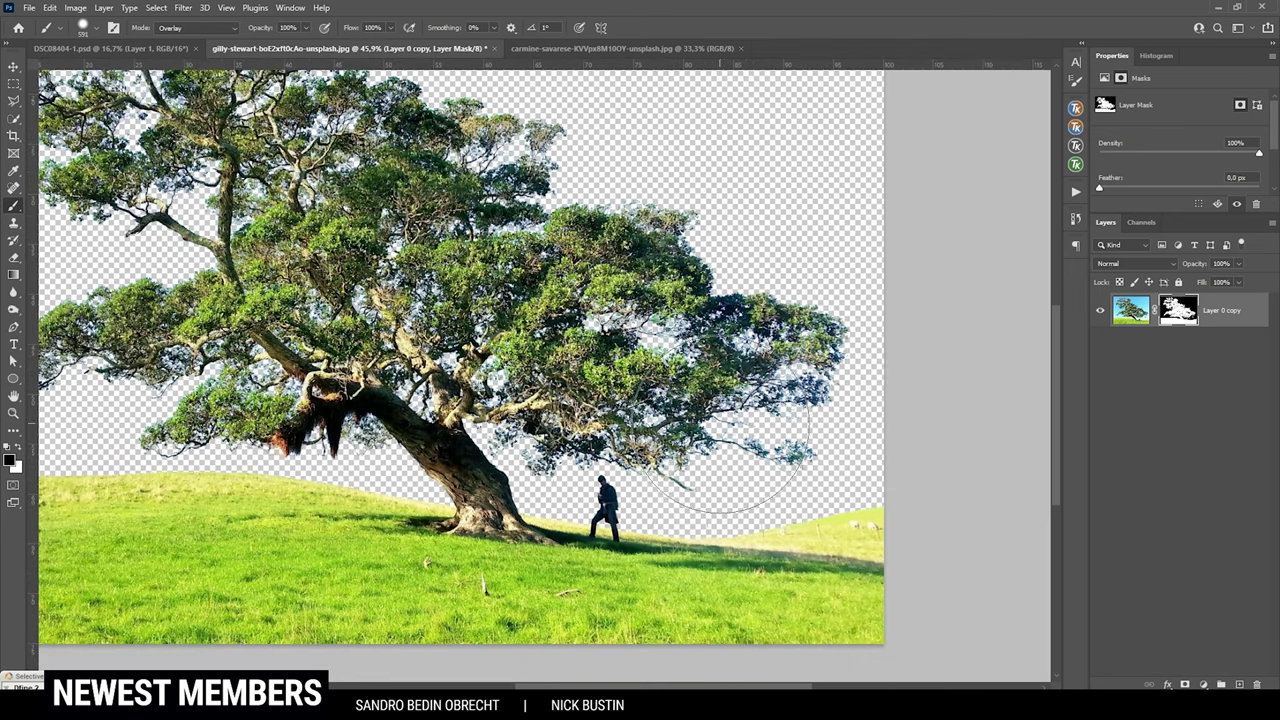
scroll(720, 445, "down", 1)
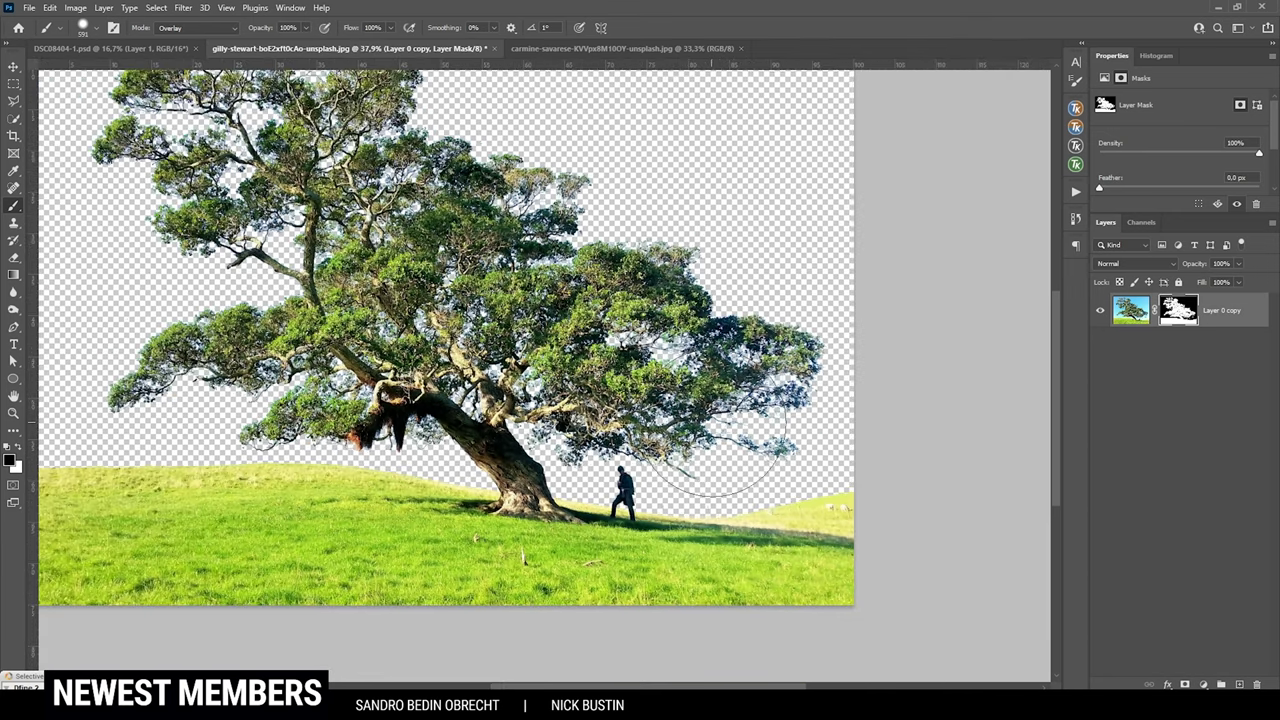
scroll(725, 445, "up", 3)
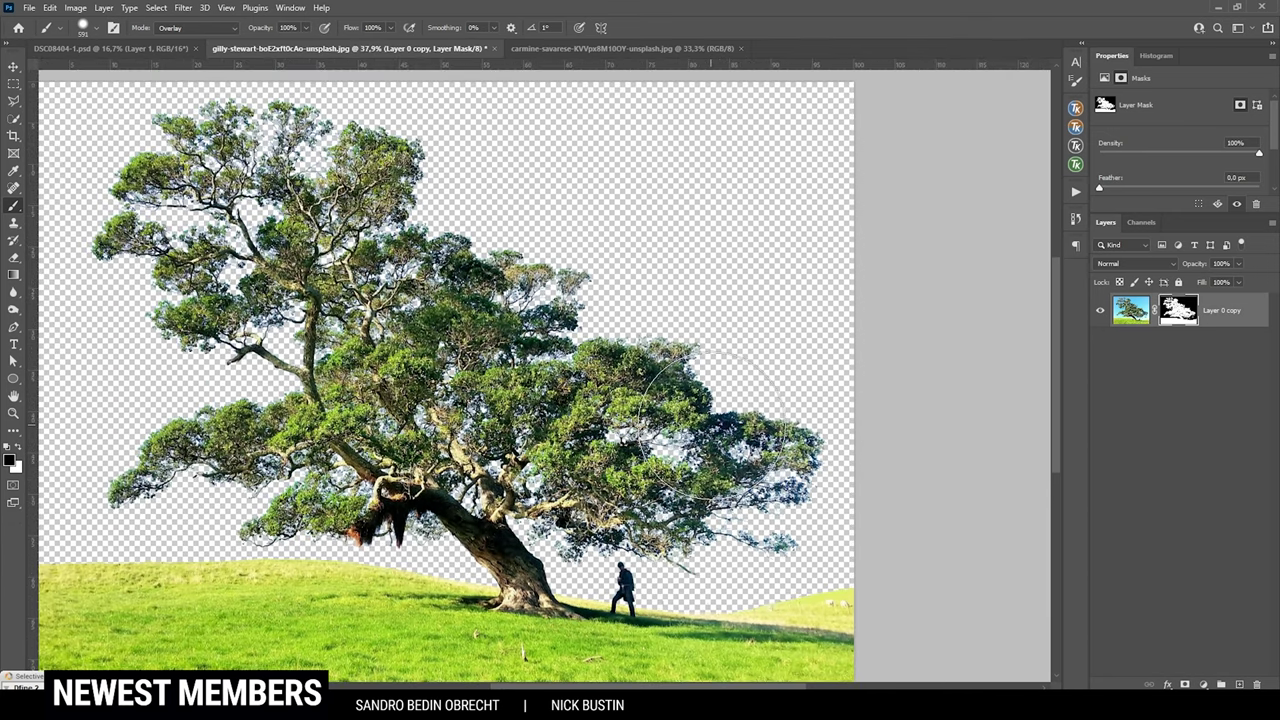
scroll(715, 425, "left", 2)
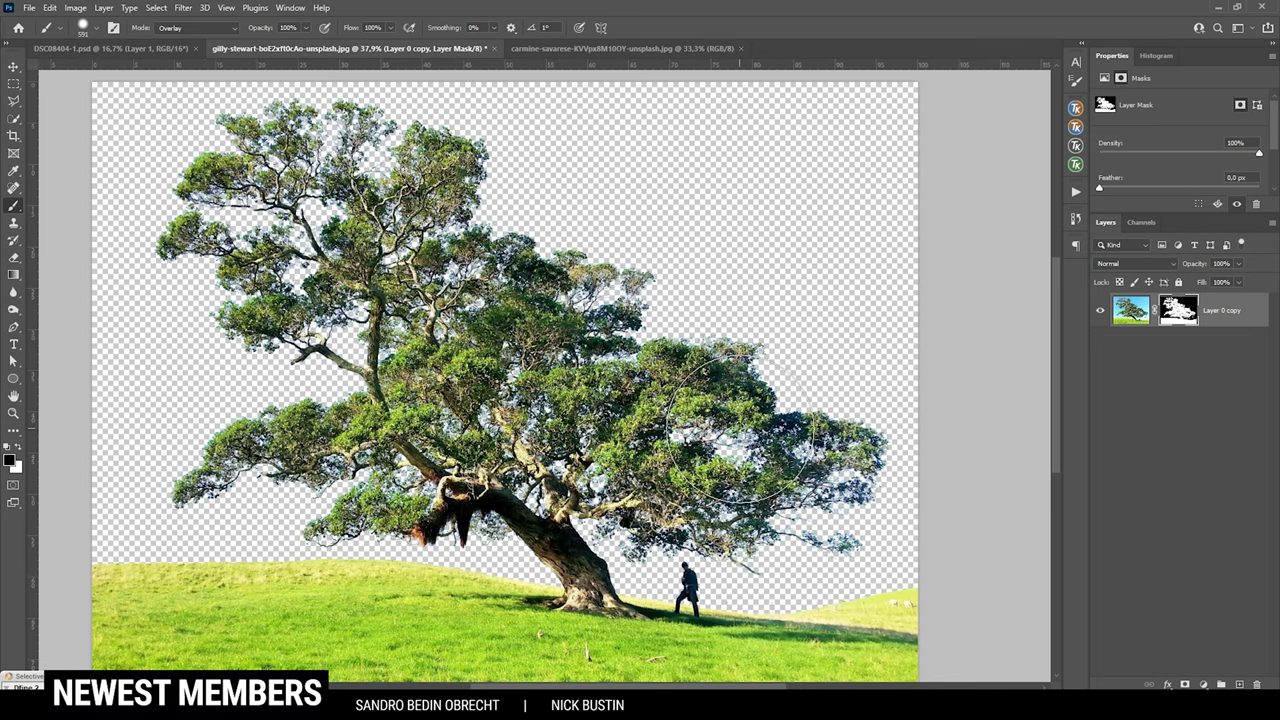
scroll(595, 187, "down", 1)
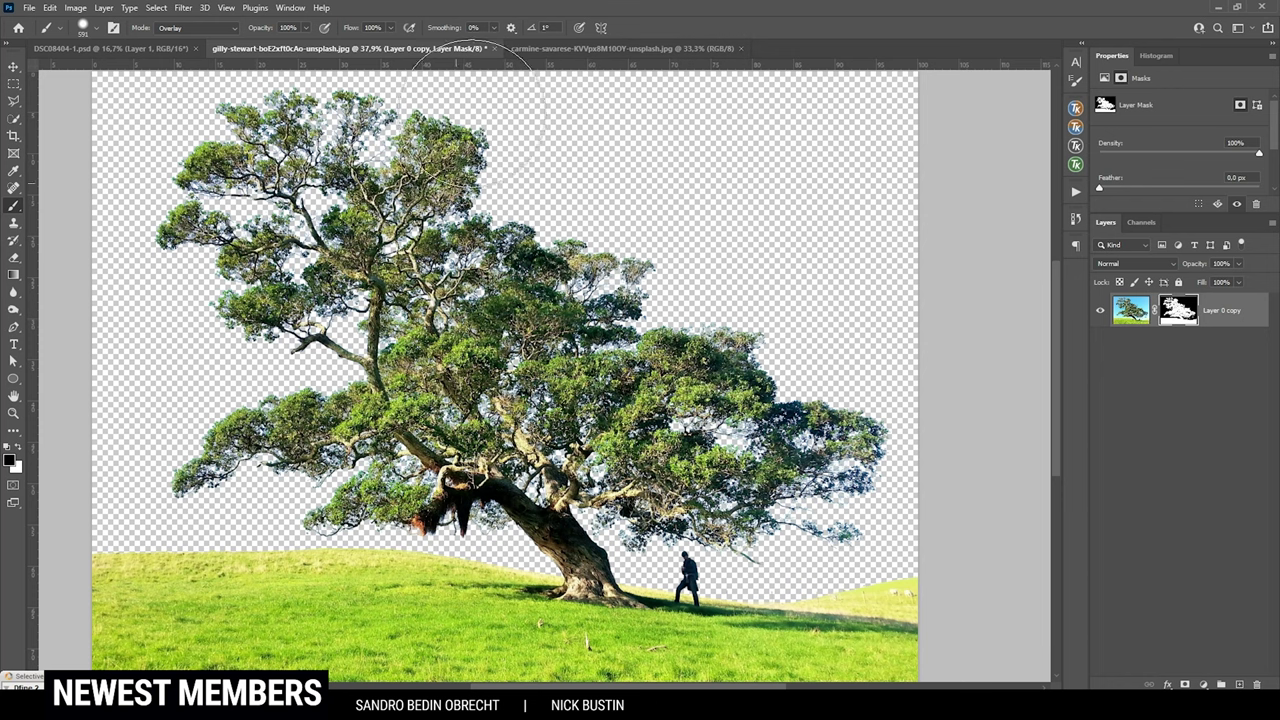
left_click(578, 50)
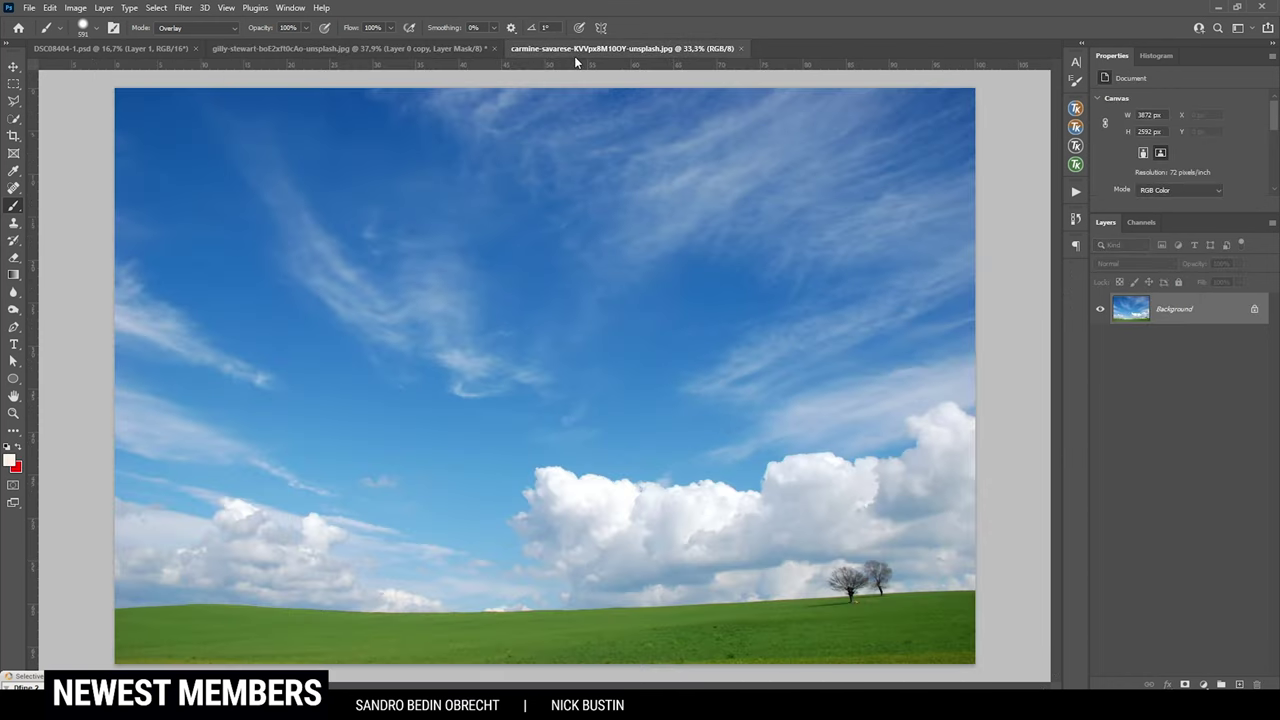
Bring the cloudy sky layer into the tree image, below the tree, and shift it downward
left_click_drag(1174, 312, 524, 277)
left_click_drag(1170, 310, 1157, 387)
key("v")
left_click_drag(733, 205, 740, 310)
Fit the image in view and add a Brightness/Contrast adjustment layer above the sky
key("ctrl+0")
left_click(1203, 684)
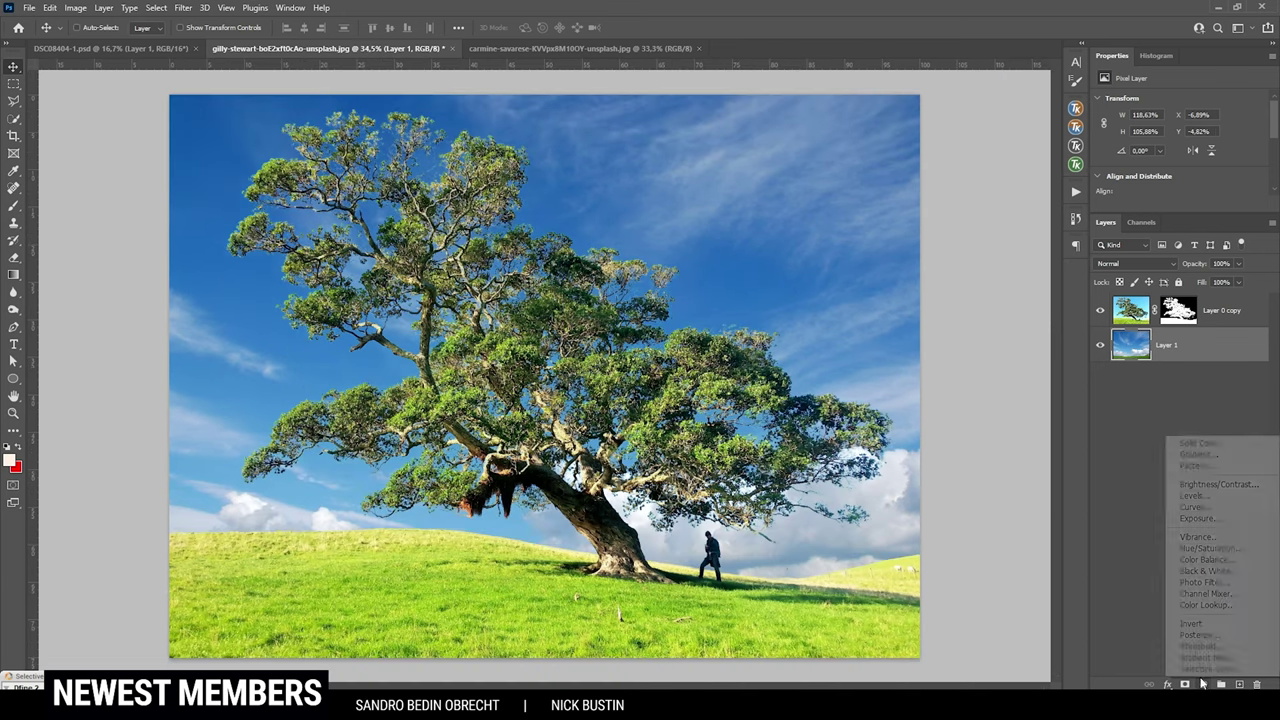
left_click(1218, 485)
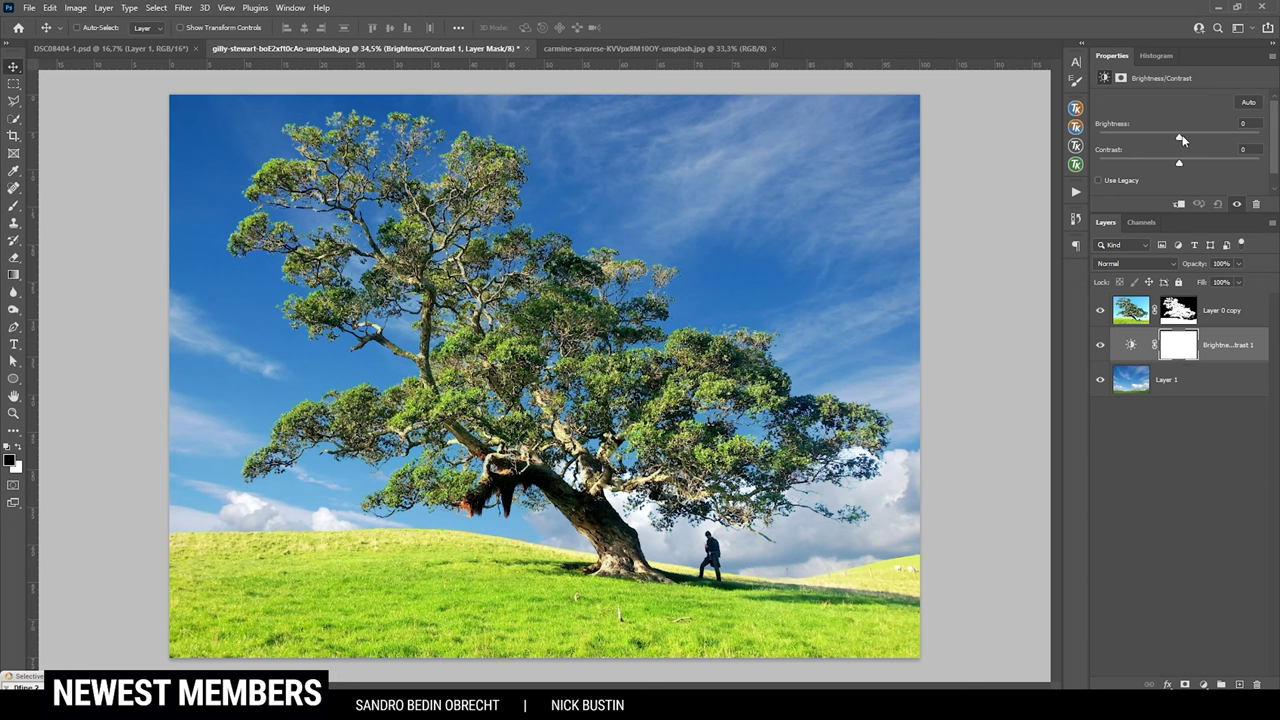
Raise Brightness to 41 on the Brightness/Contrast 1 adjustment
left_click_drag(1181, 140, 1200, 137)
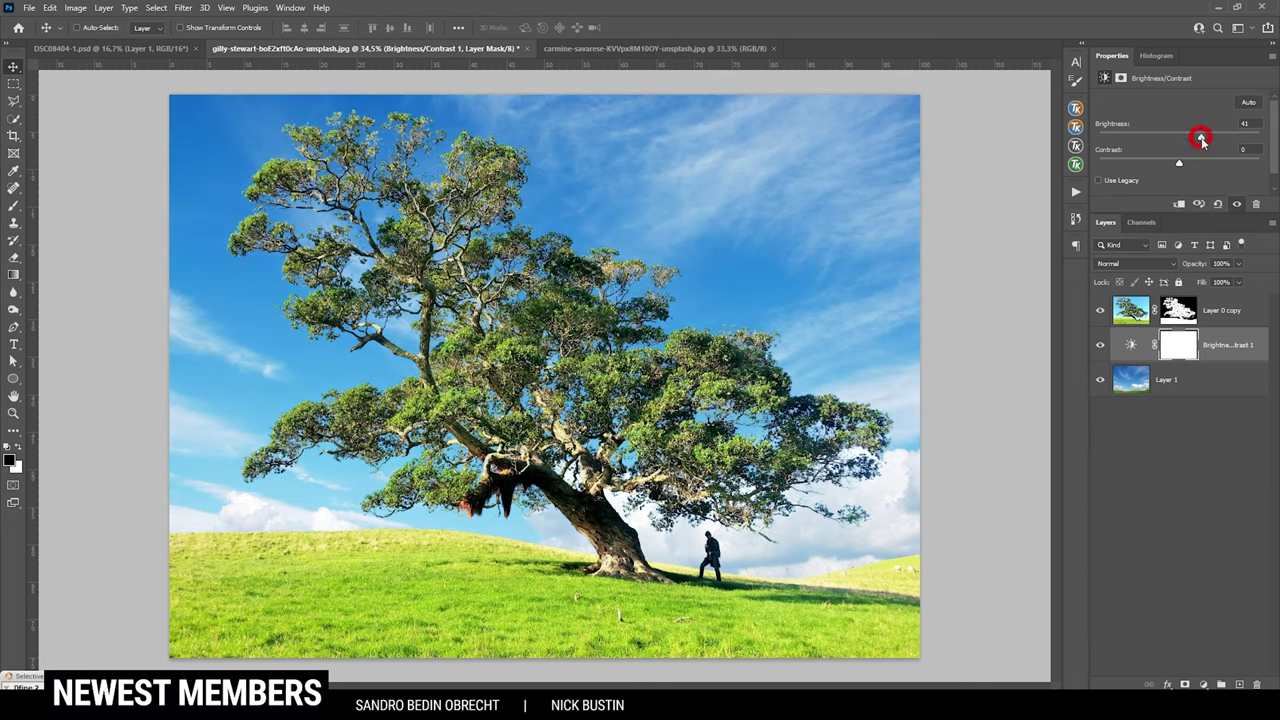